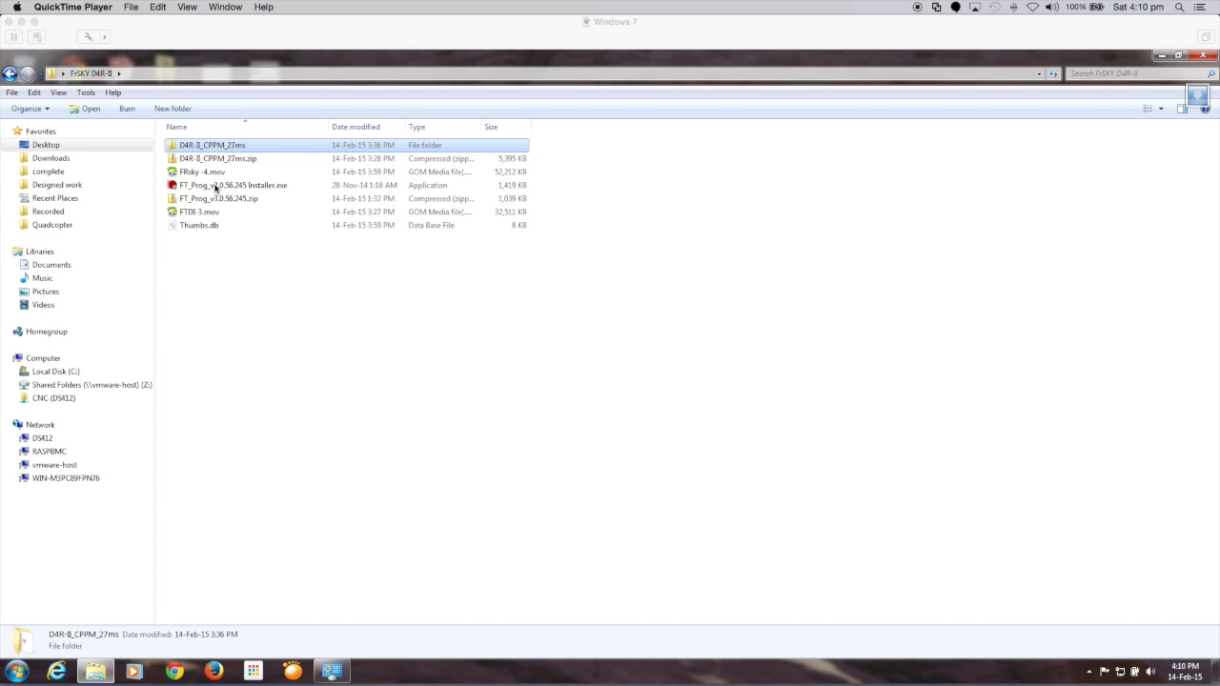
Step: Launch FT_Prog and scan and parse the connected FTDI device
left_click(19, 676)
left_click(19, 675)
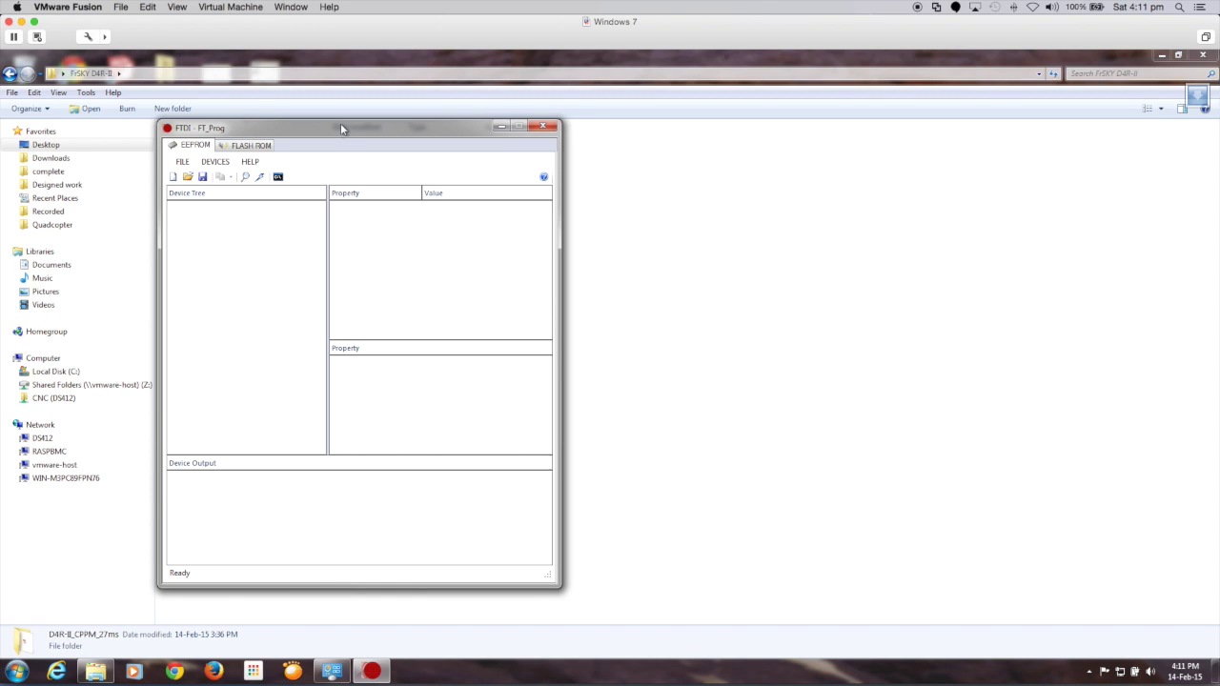
left_click(213, 162)
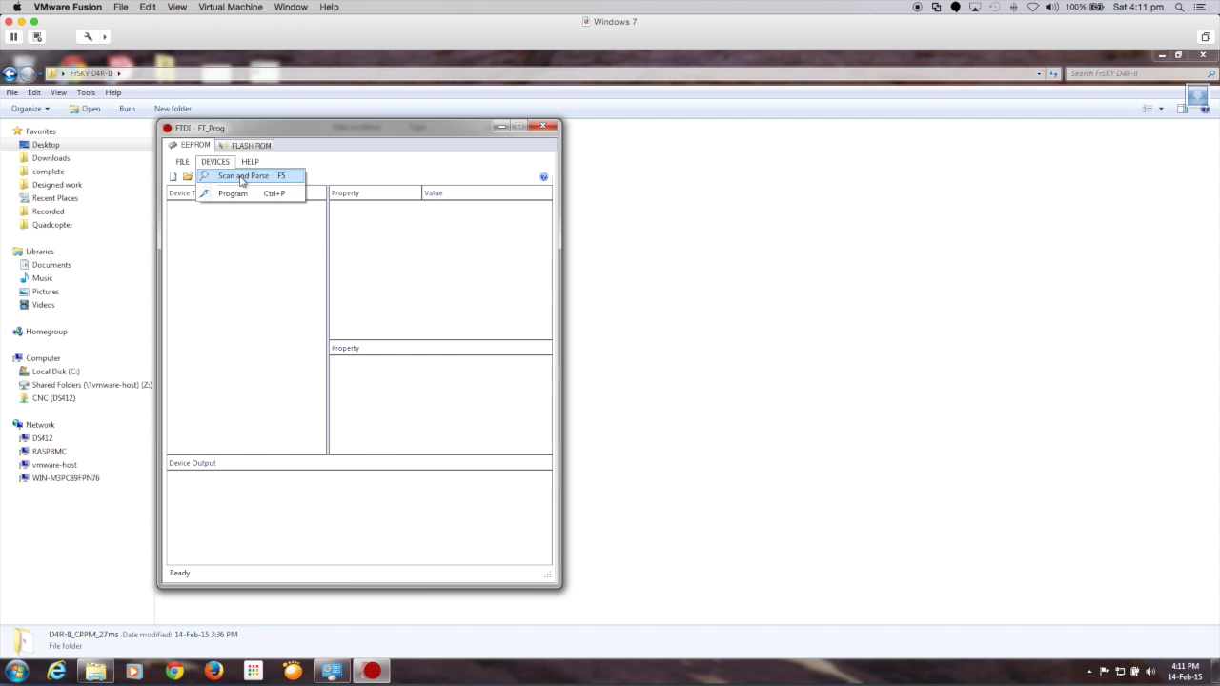
left_click(242, 179)
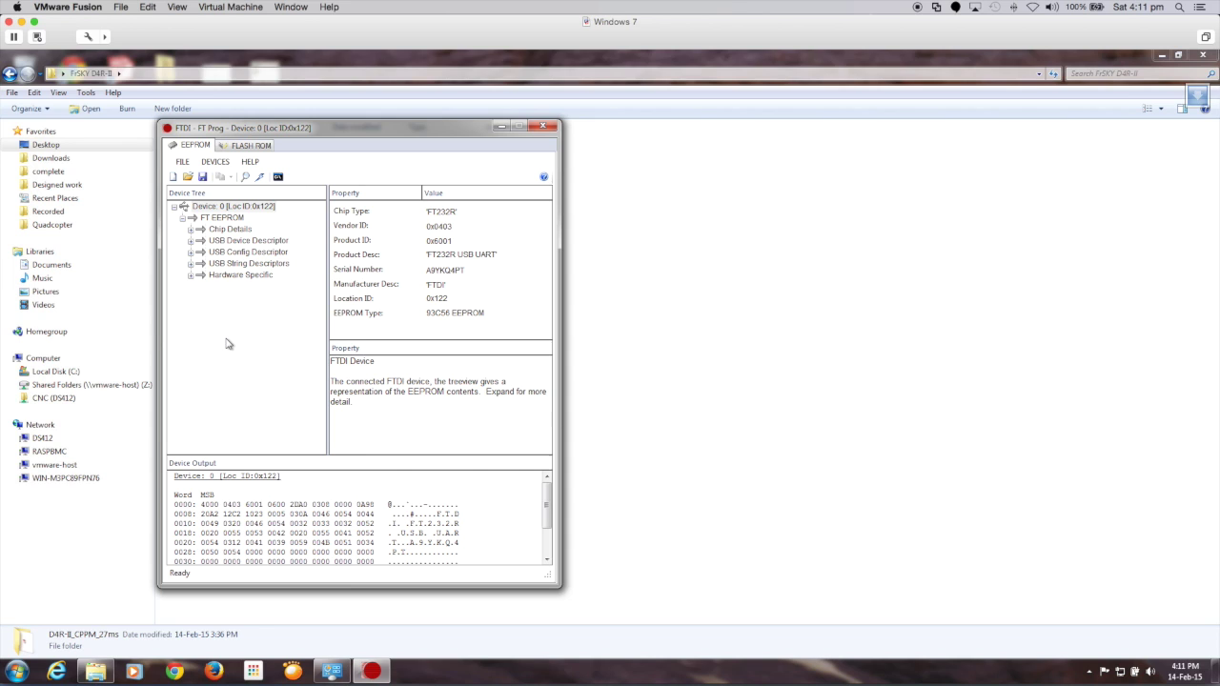
Step: Expand Hardware Specific and Invert RS232 Signals in the device tree and have Invert TXD and Invert RXD enabled
left_click(193, 277)
left_click(192, 277)
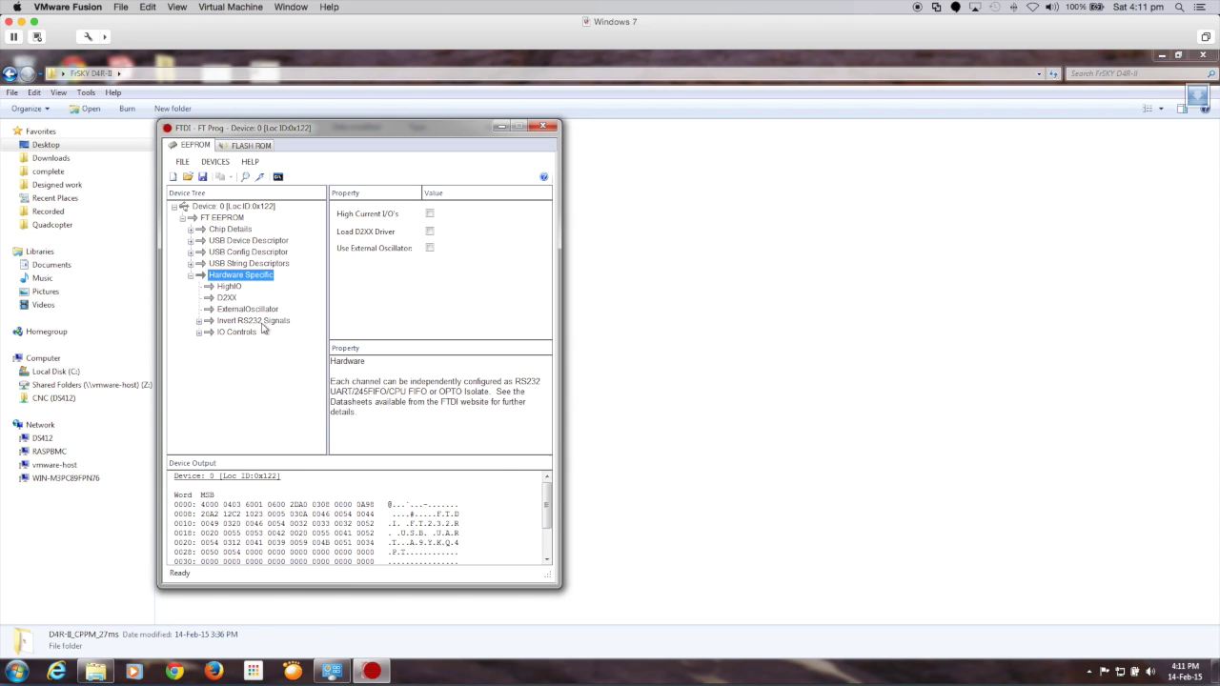
left_click(199, 323)
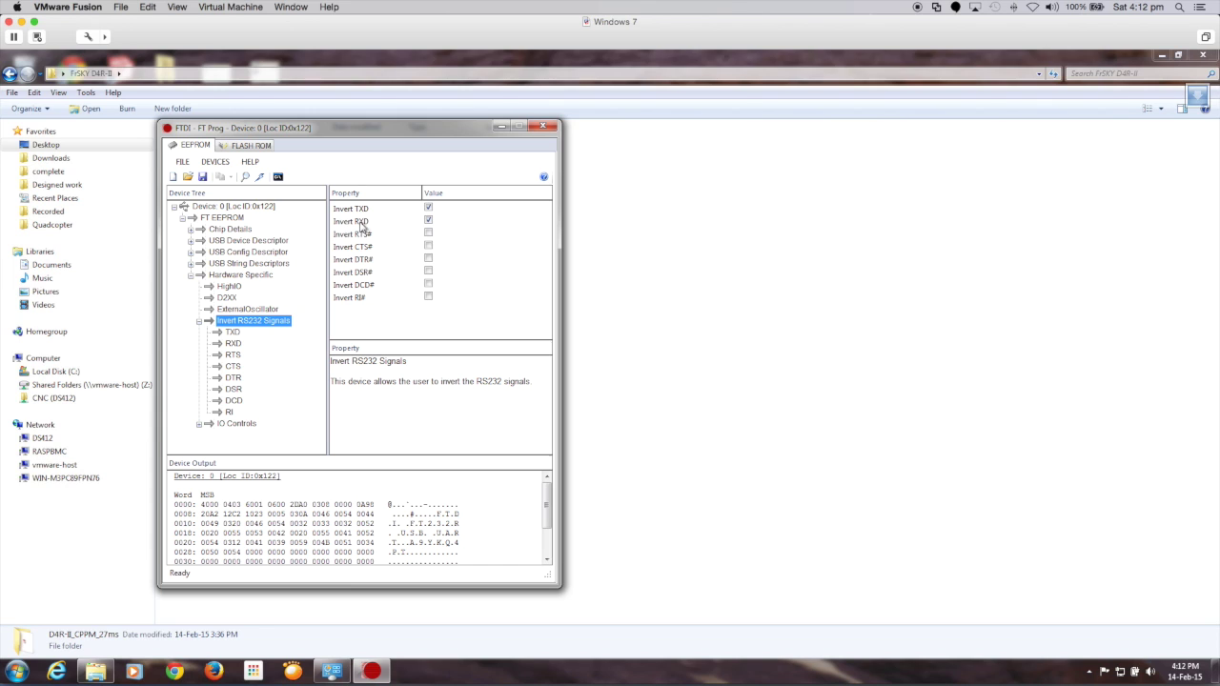
left_click(429, 219)
left_click(429, 219)
Step: Program Device 0 (FT232R) with the inverted TXD and RXD settings
left_click(215, 162)
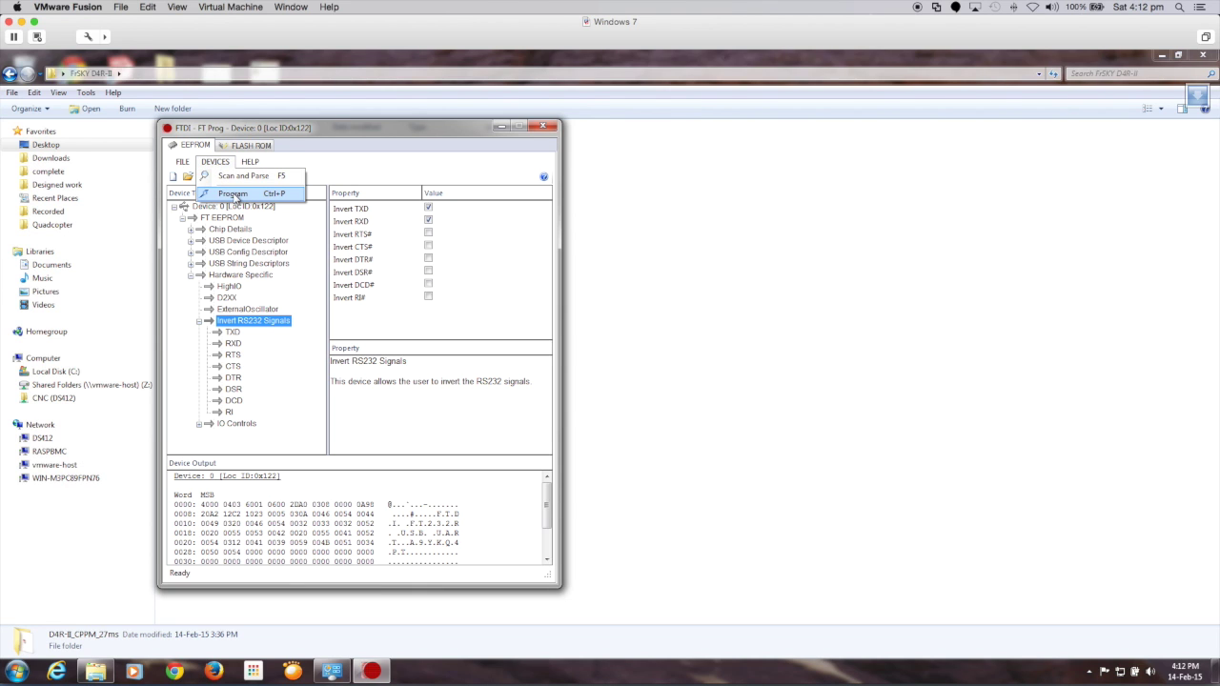
left_click(232, 194)
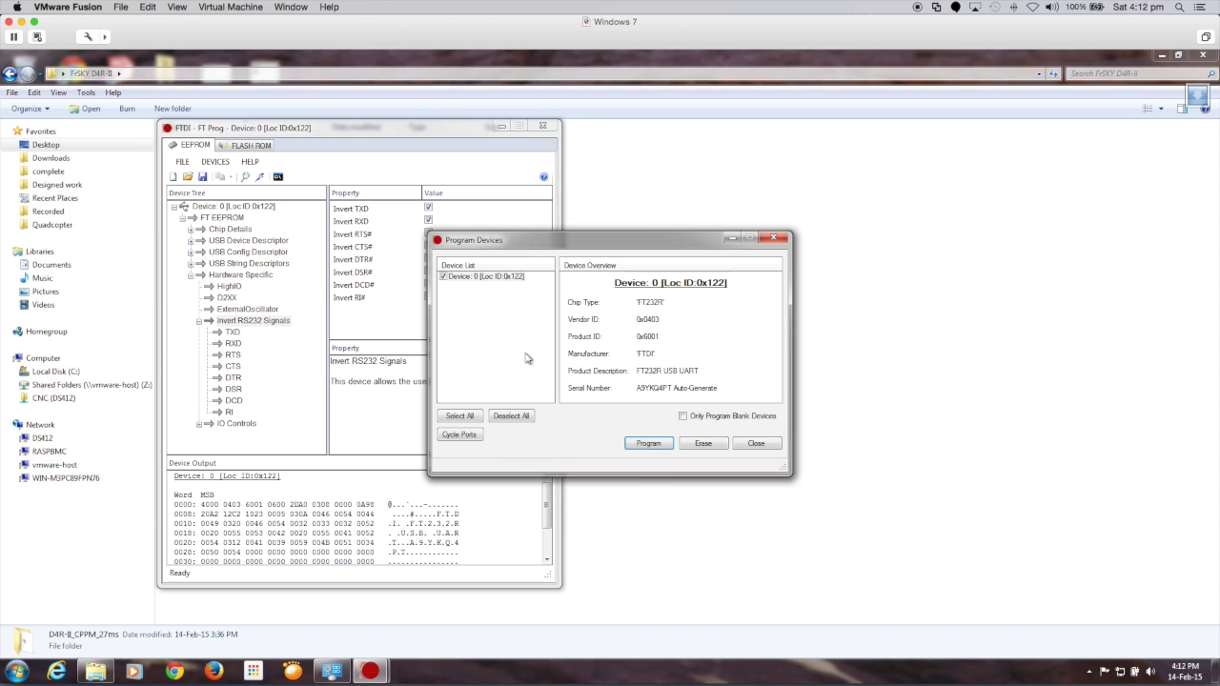
left_click(651, 445)
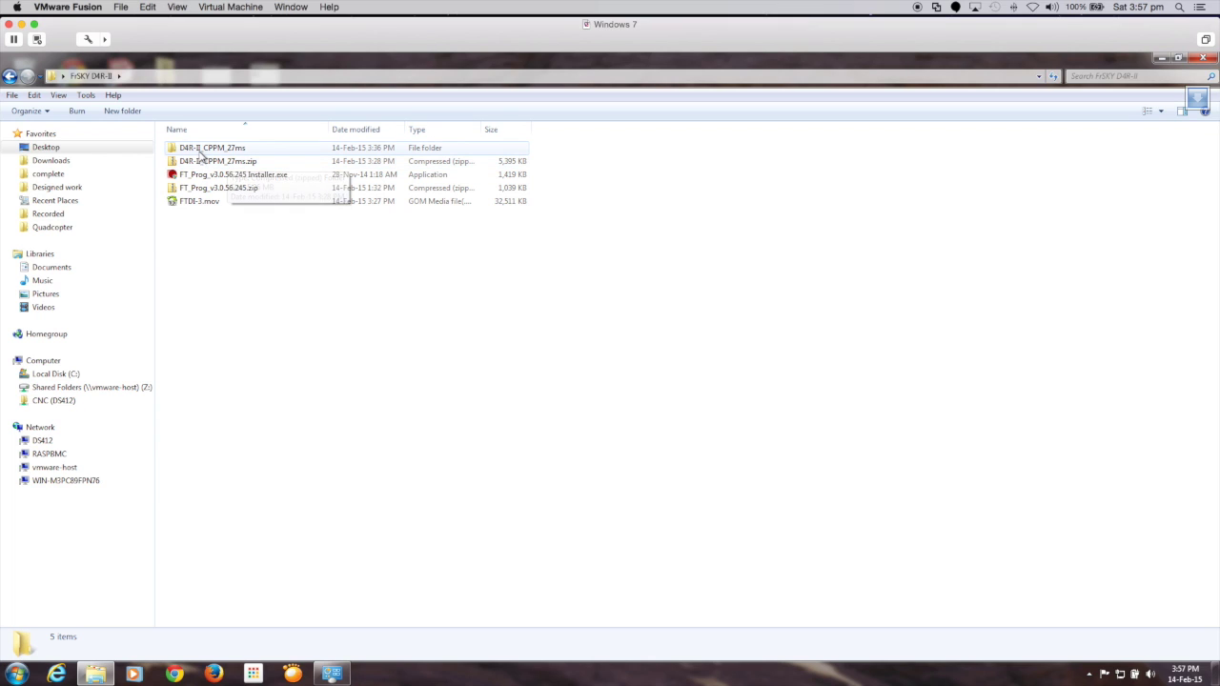
Step: Run frsky_update_rev11.exe from the nested D4R-II_CPPM_27ms folder and allow it past User Account Control
double_click(203, 150)
double_click(202, 150)
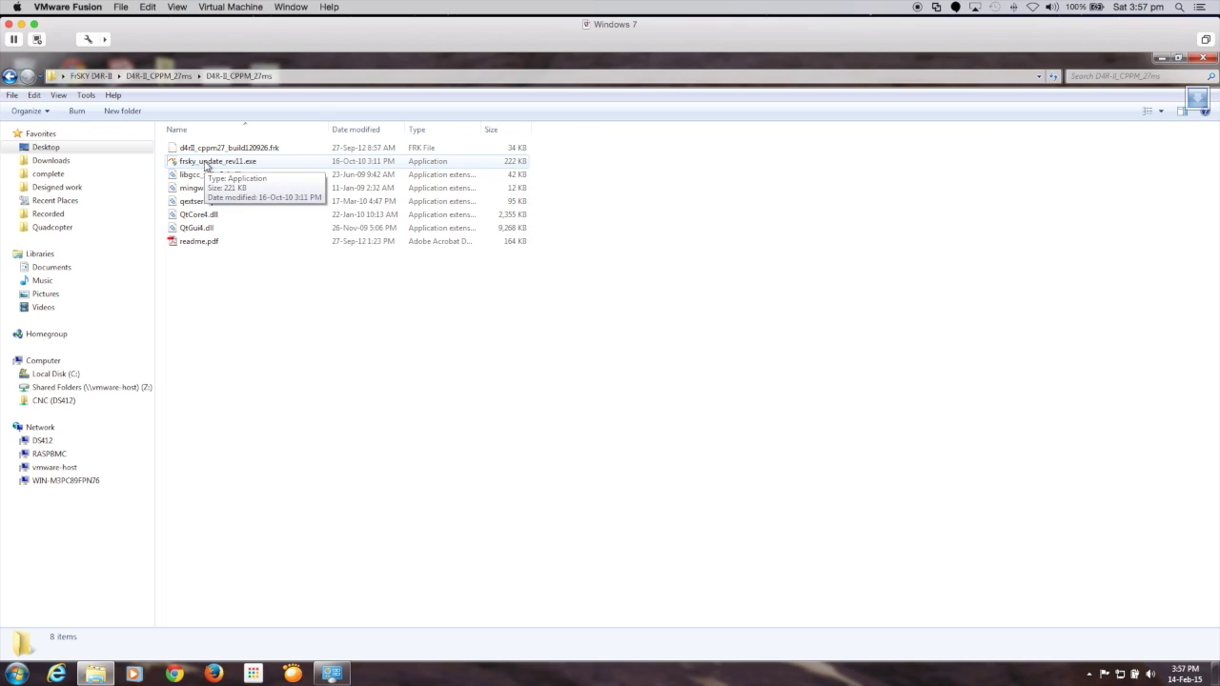
left_click(206, 164)
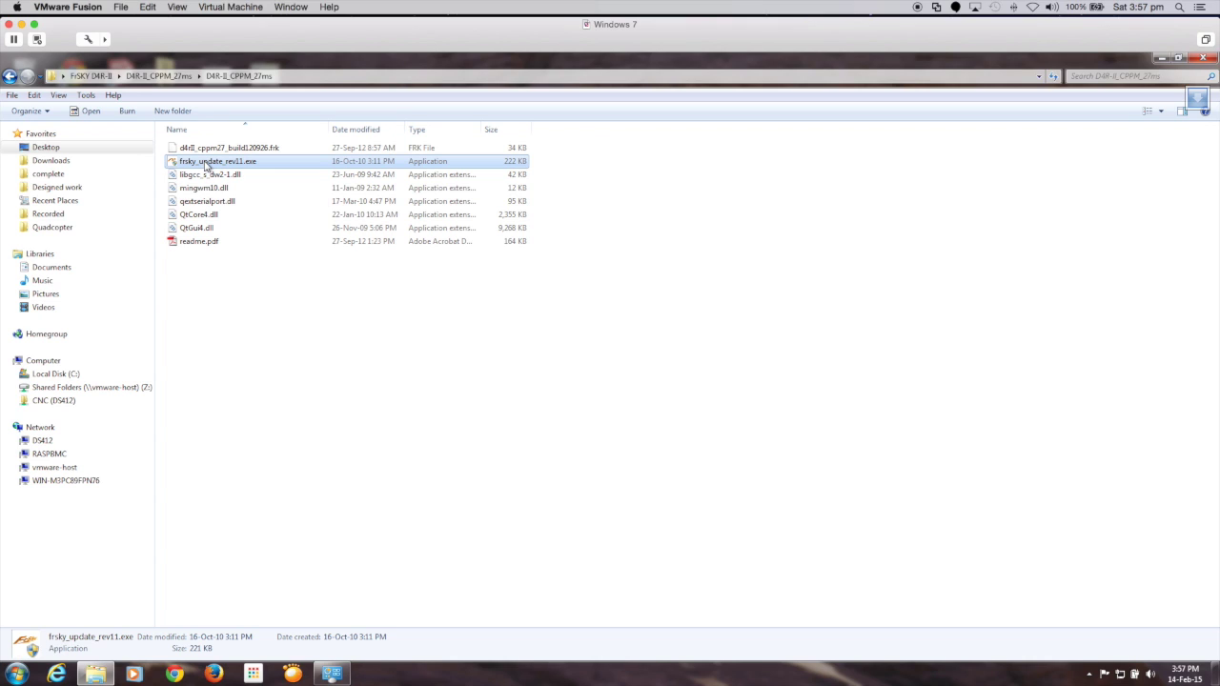
double_click(206, 163)
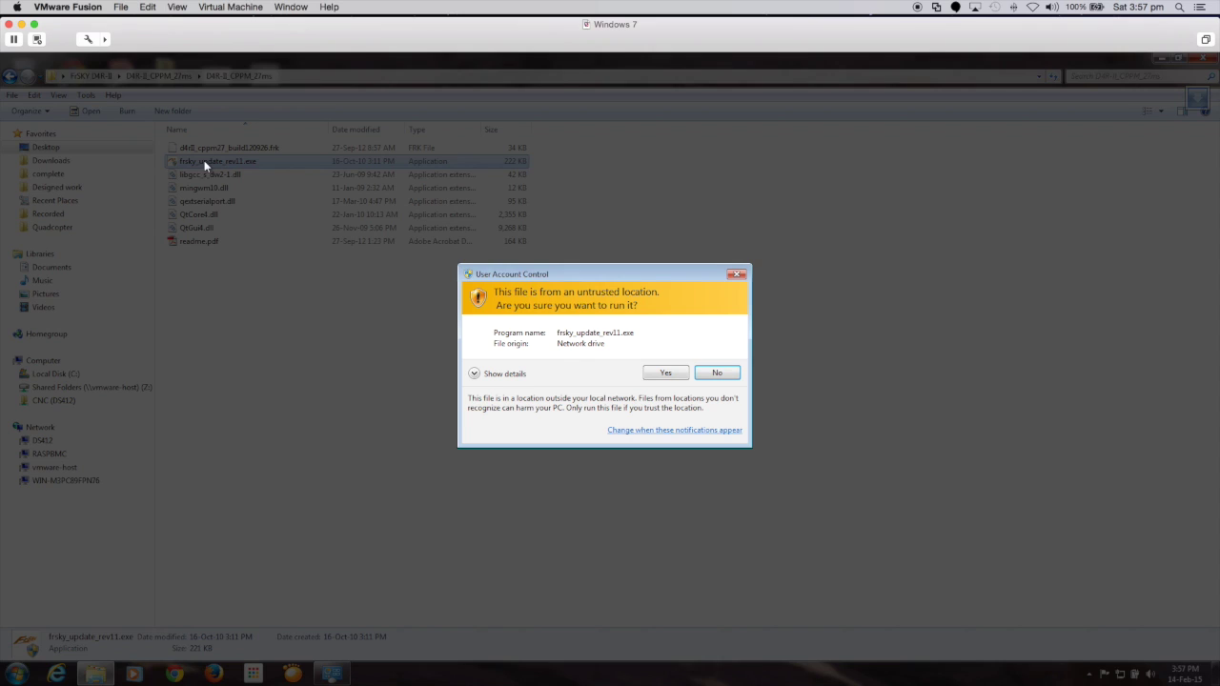
left_click(670, 373)
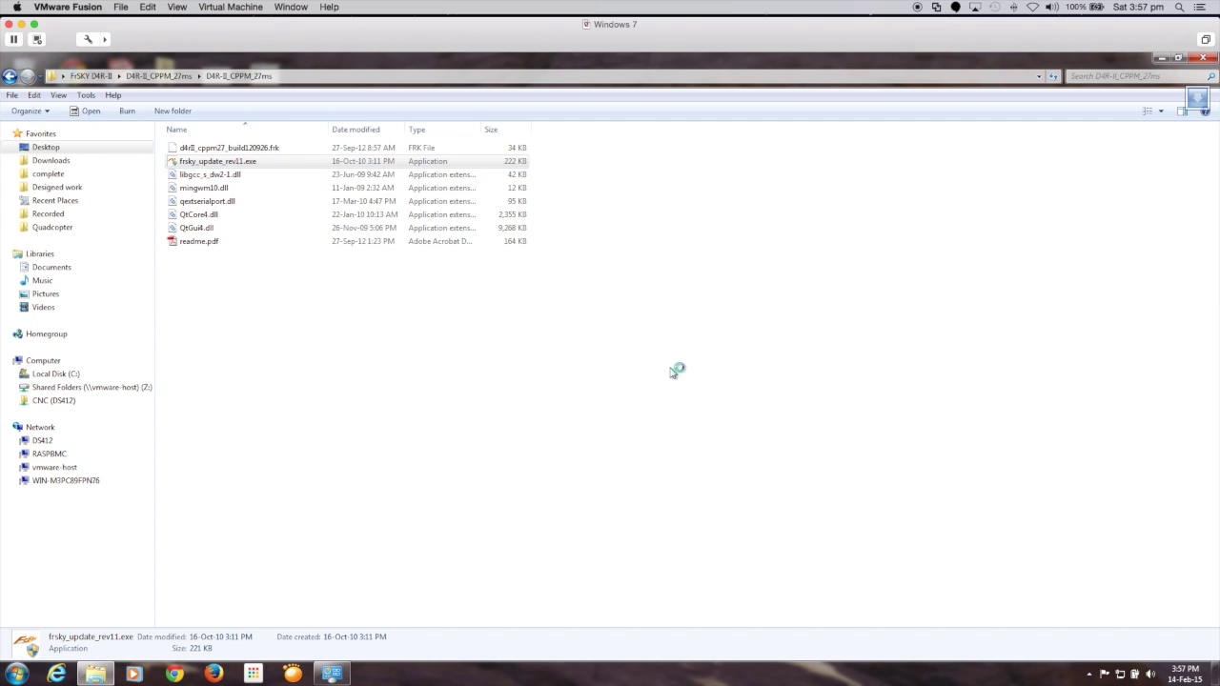
Step: Set the FrSky updater's port to COM14 and load the firmware file d4rII_cppm27_build120926.frk
left_click(643, 323)
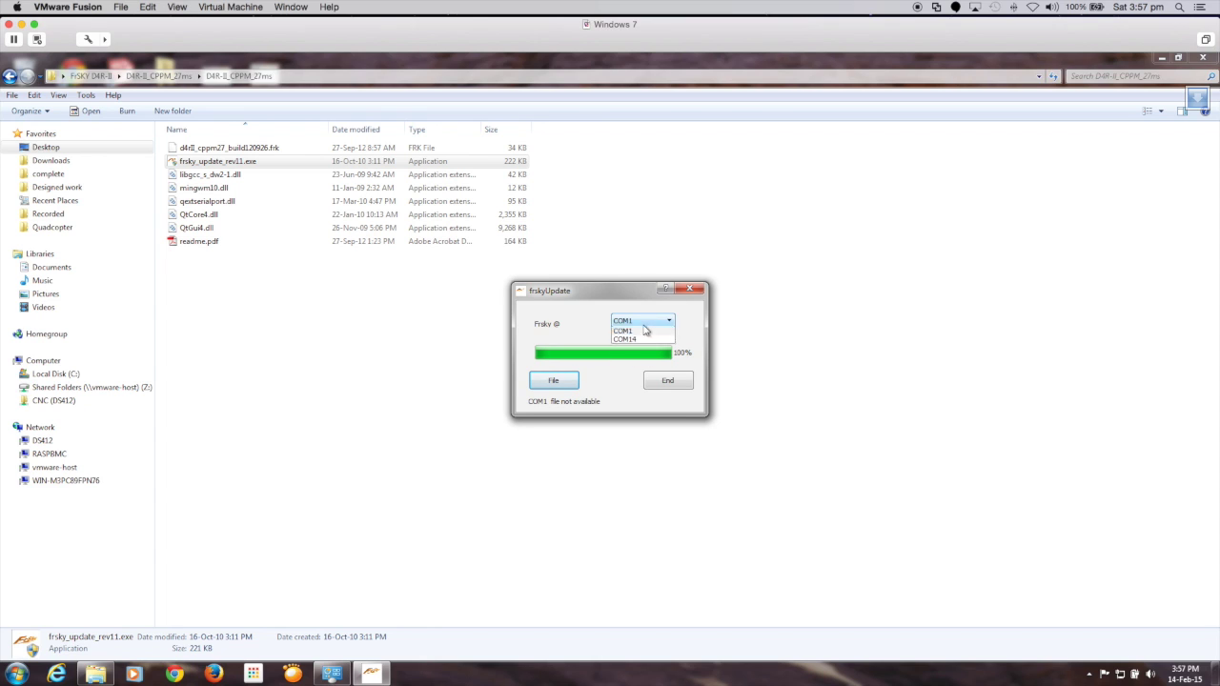
left_click(635, 339)
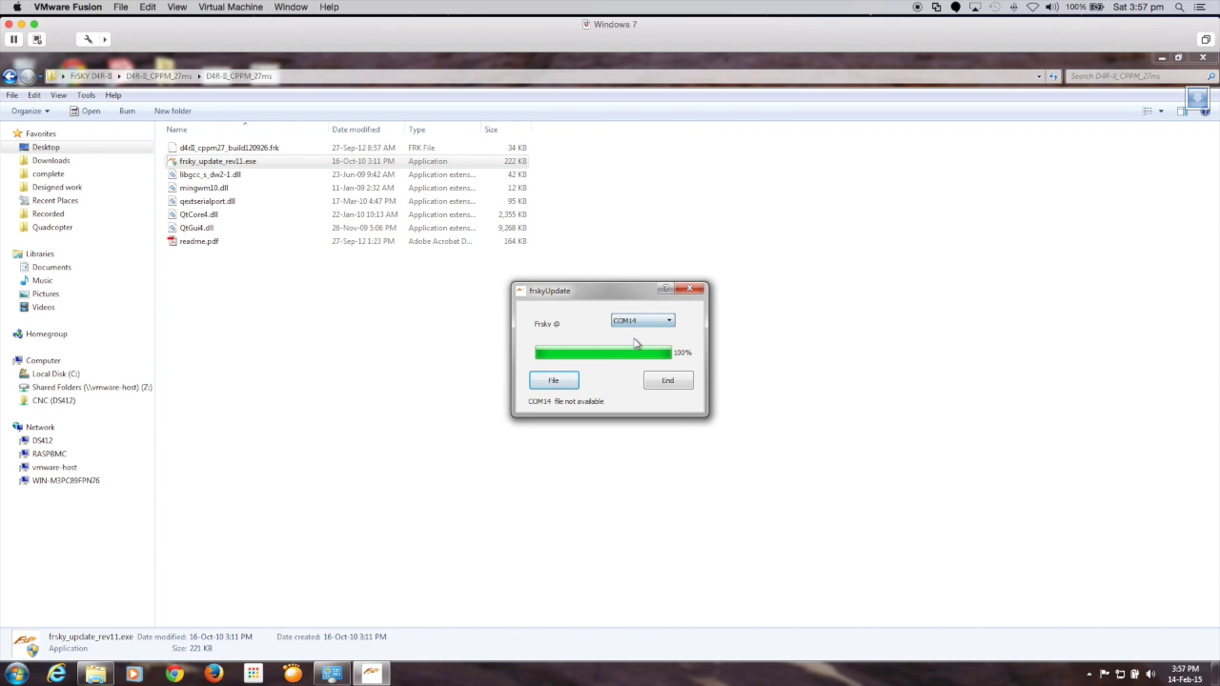
left_click(553, 381)
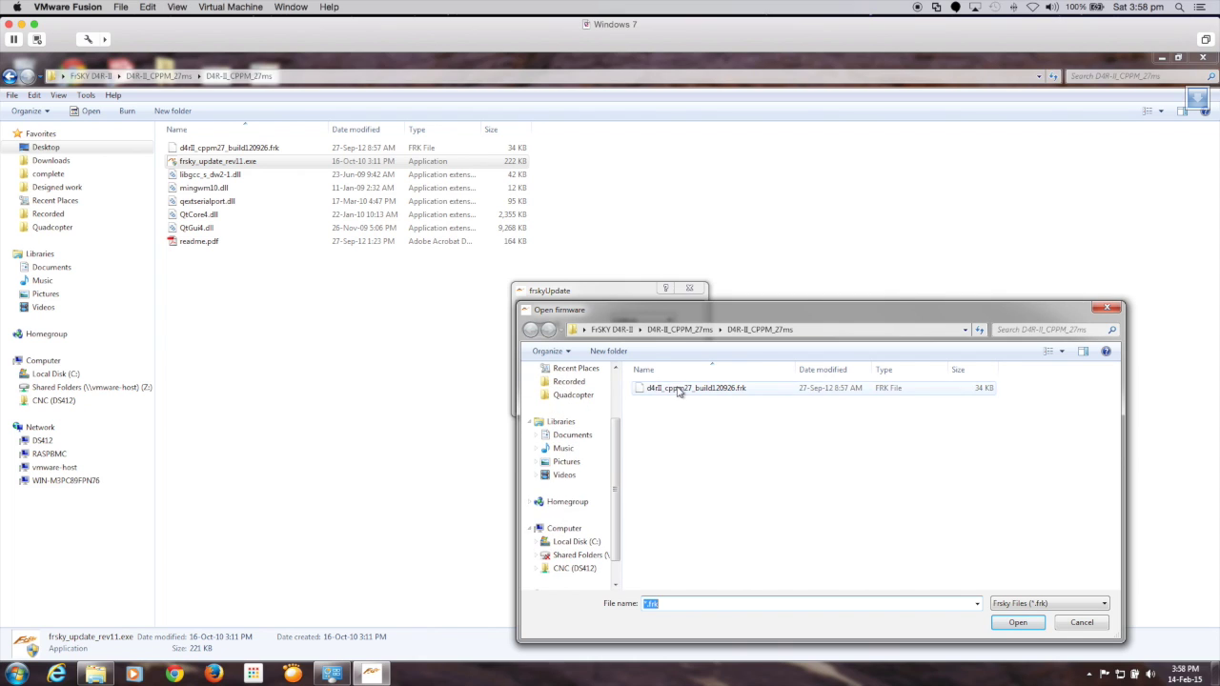
double_click(678, 391)
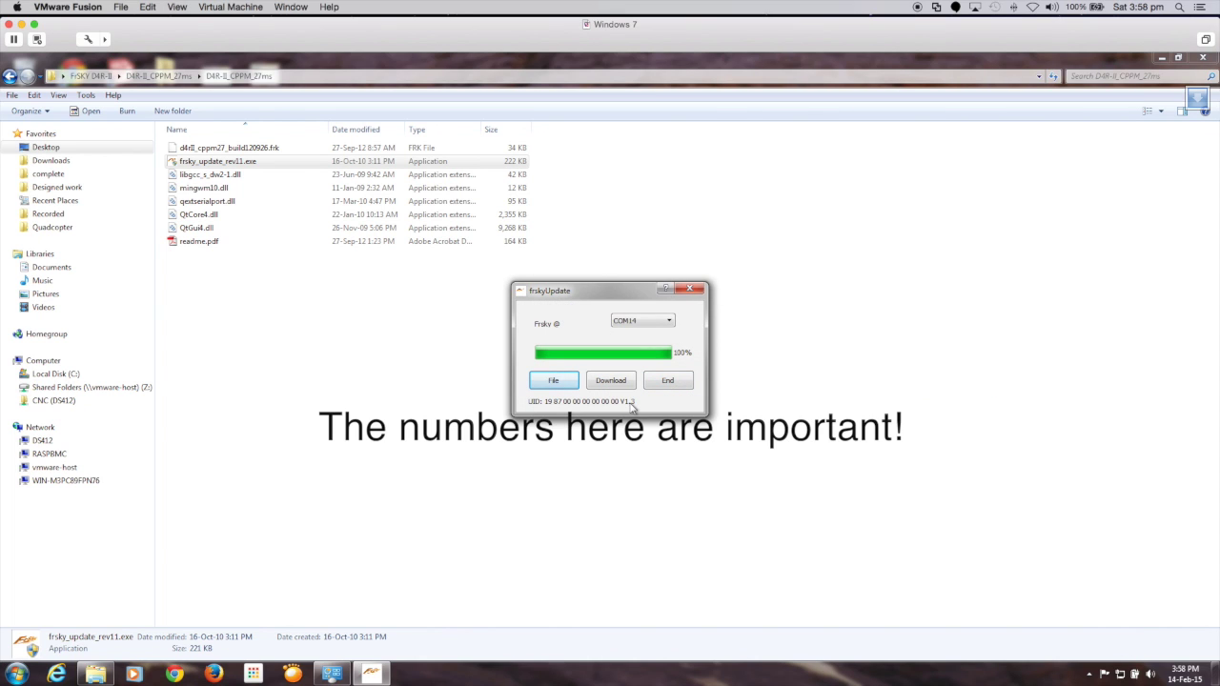
Step: Load d4rII_cppm27_build120926.frk into the updater again and download the firmware to the receiver
left_click(554, 380)
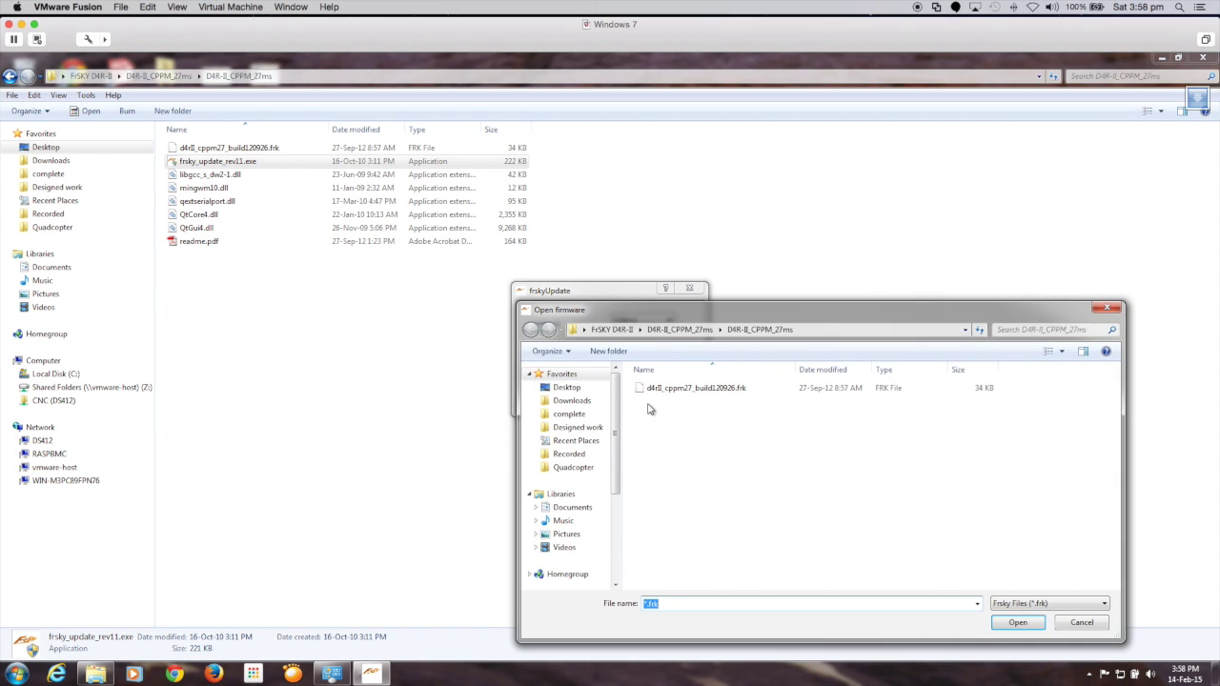
left_click(703, 395)
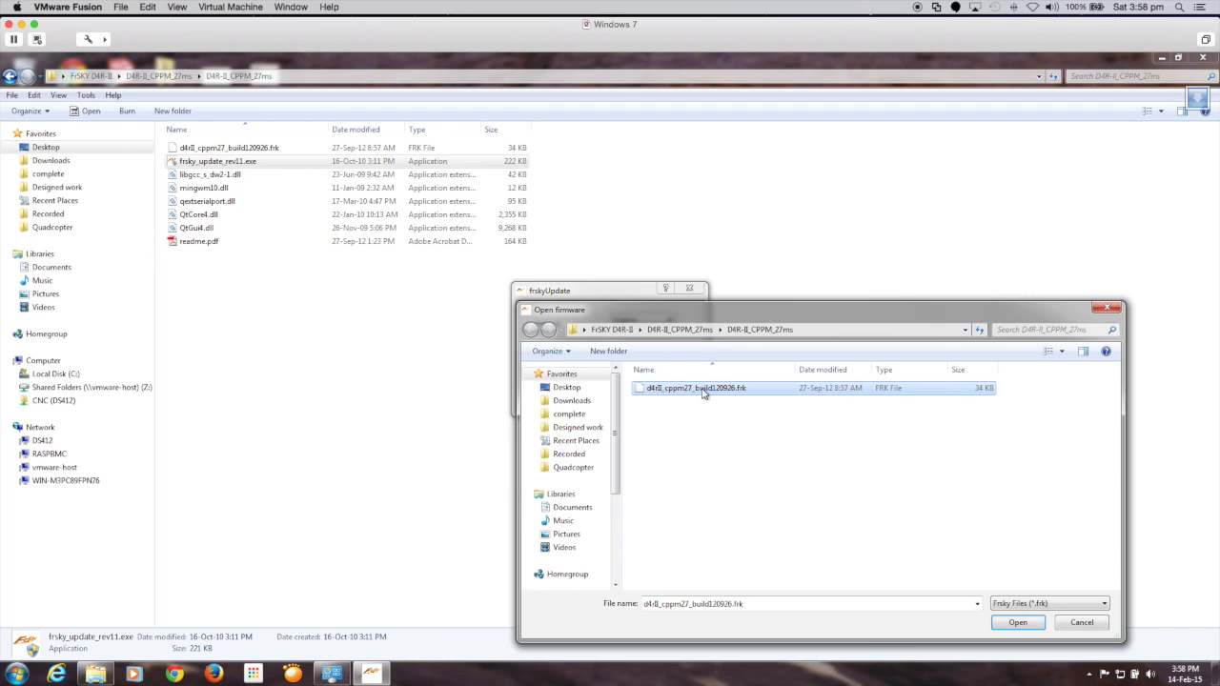
double_click(703, 395)
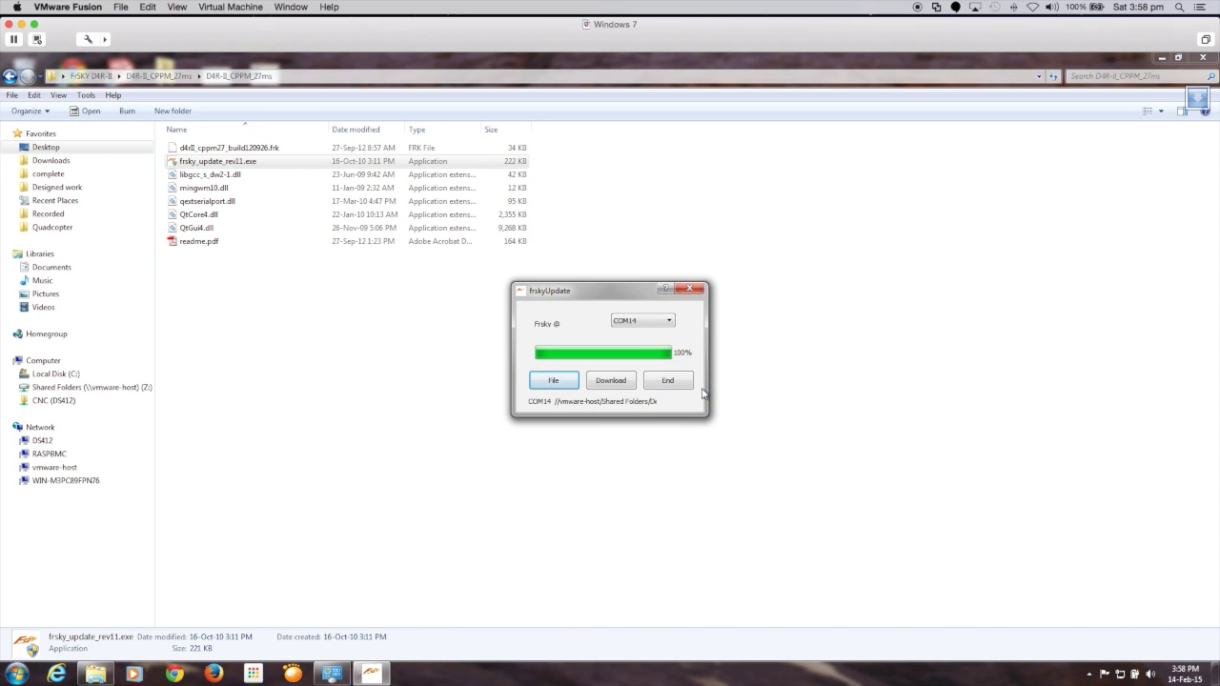
left_click(612, 381)
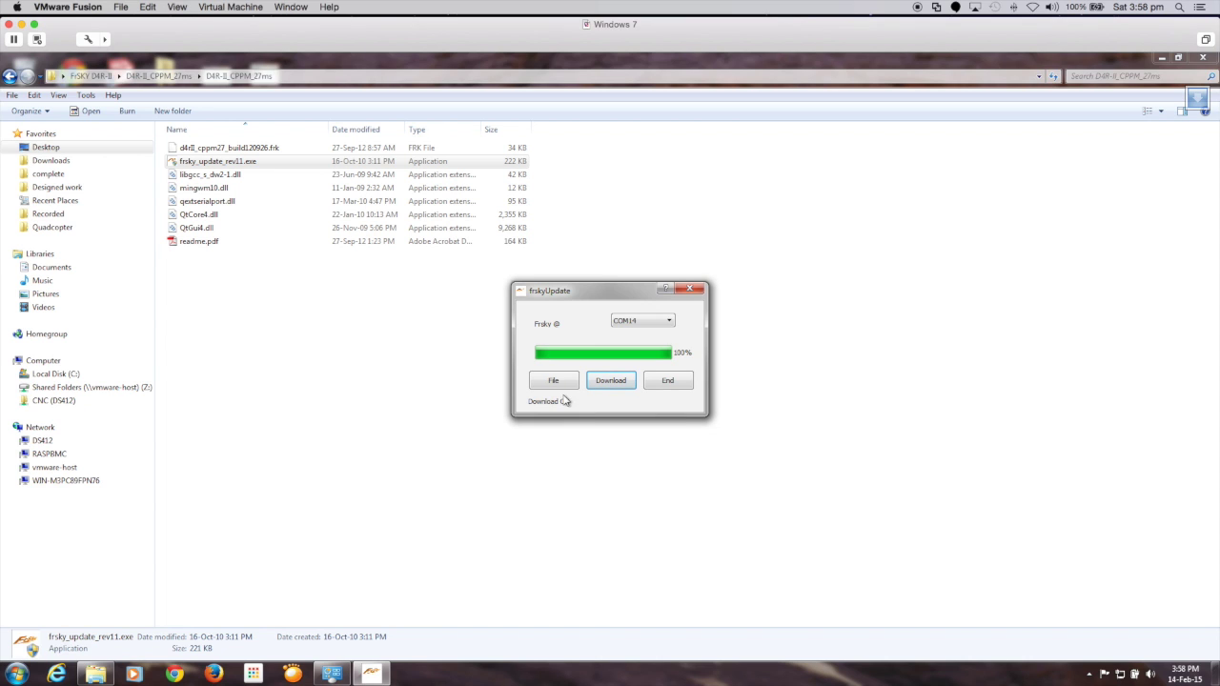
Step: Reload the firmware file, repeat the download to the receiver over COM14, and end the updater
left_click(562, 384)
double_click(661, 388)
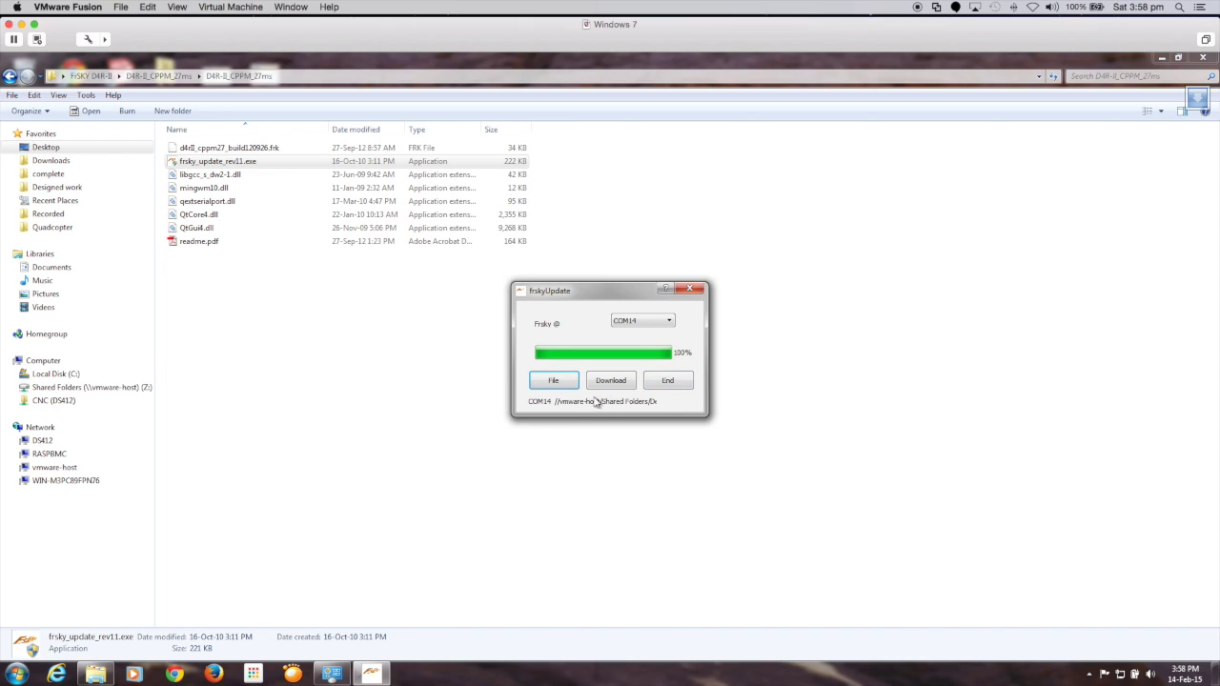
left_click(612, 386)
left_click(667, 382)
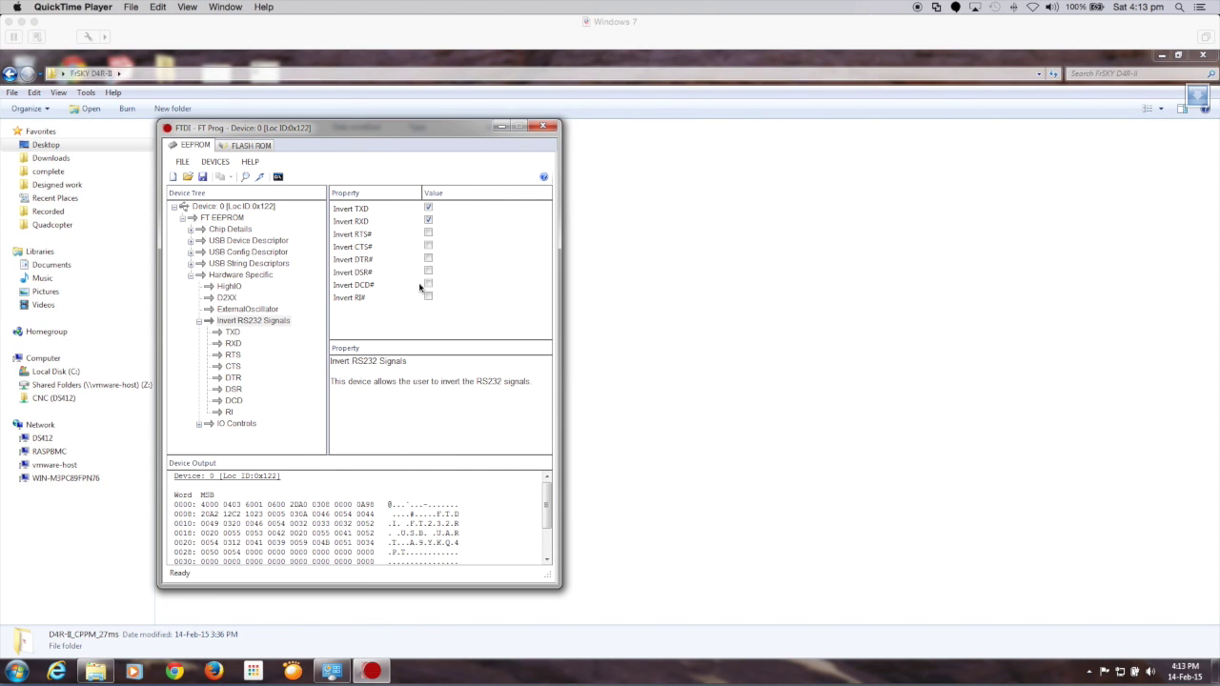
Step: Disable Invert TXD and Invert RXD in FT_Prog's Invert RS232 Signals settings
left_click(428, 208)
left_click(429, 220)
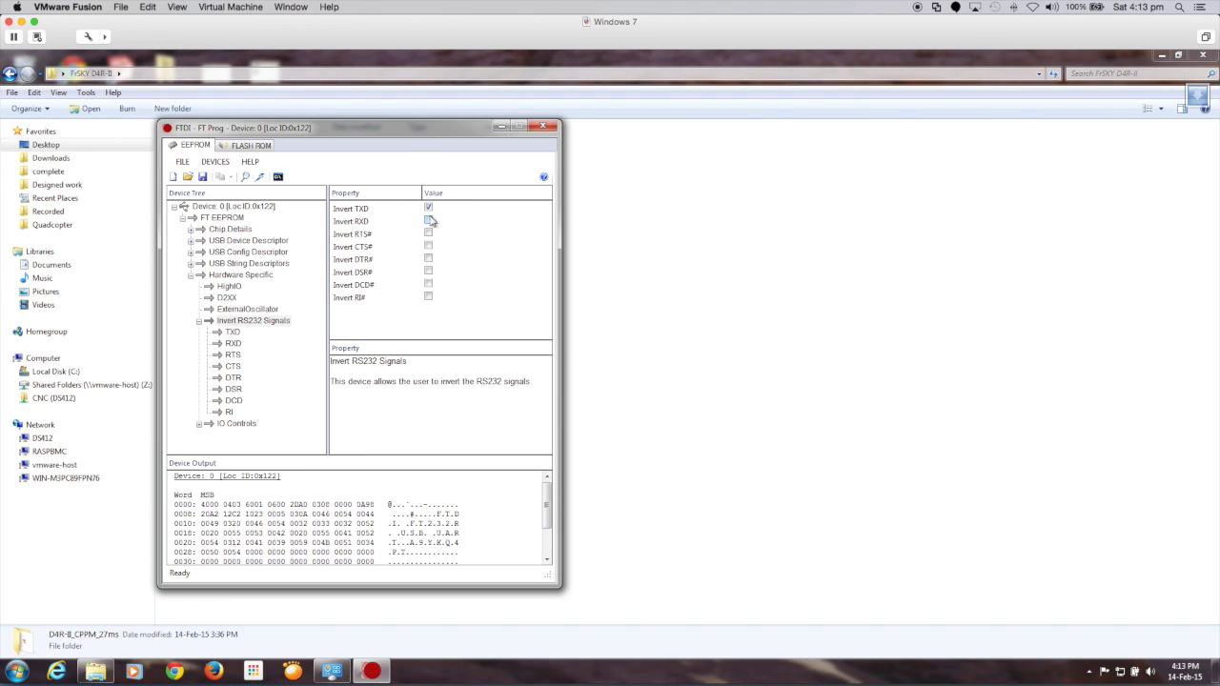
left_click(429, 208)
Step: Program Device 0 with the non-inverted signal settings and close the Program Devices window
left_click(215, 162)
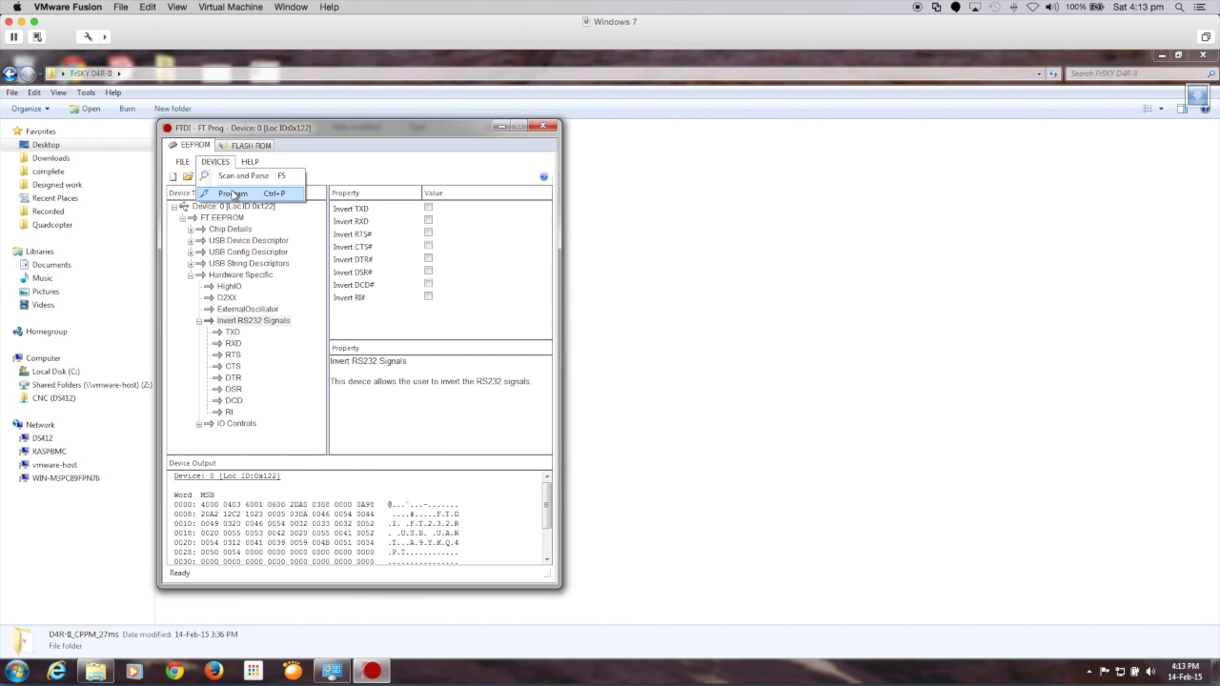
left_click(232, 193)
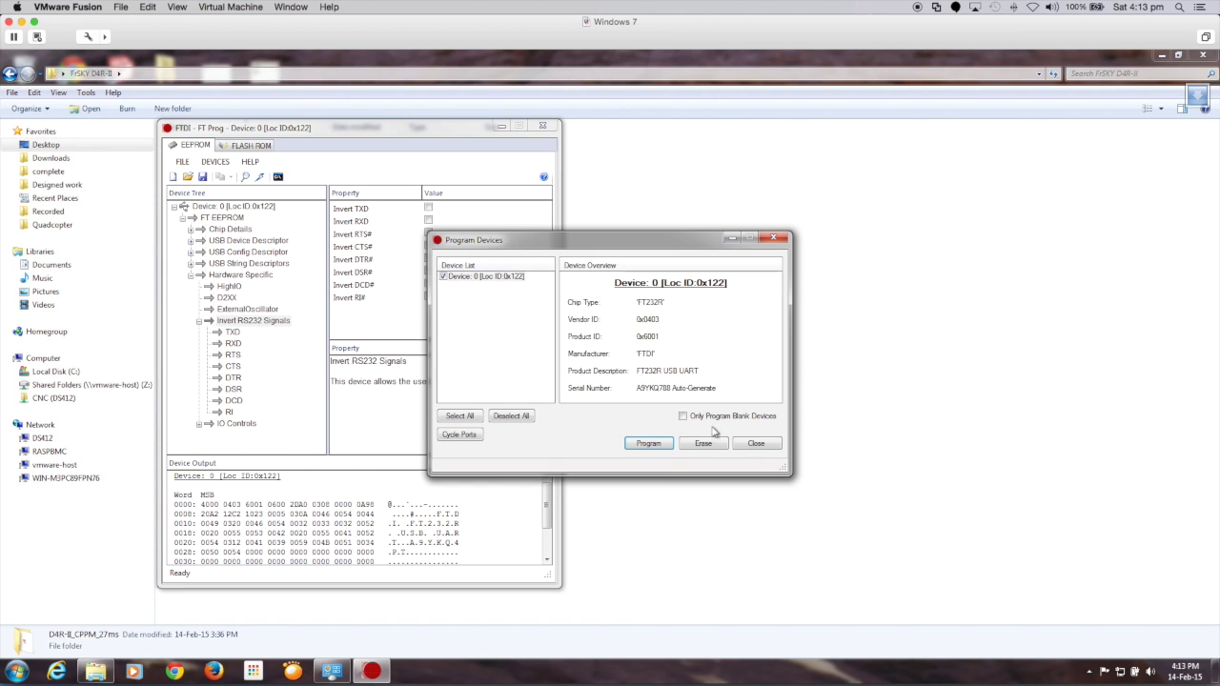
left_click(646, 446)
left_click(755, 444)
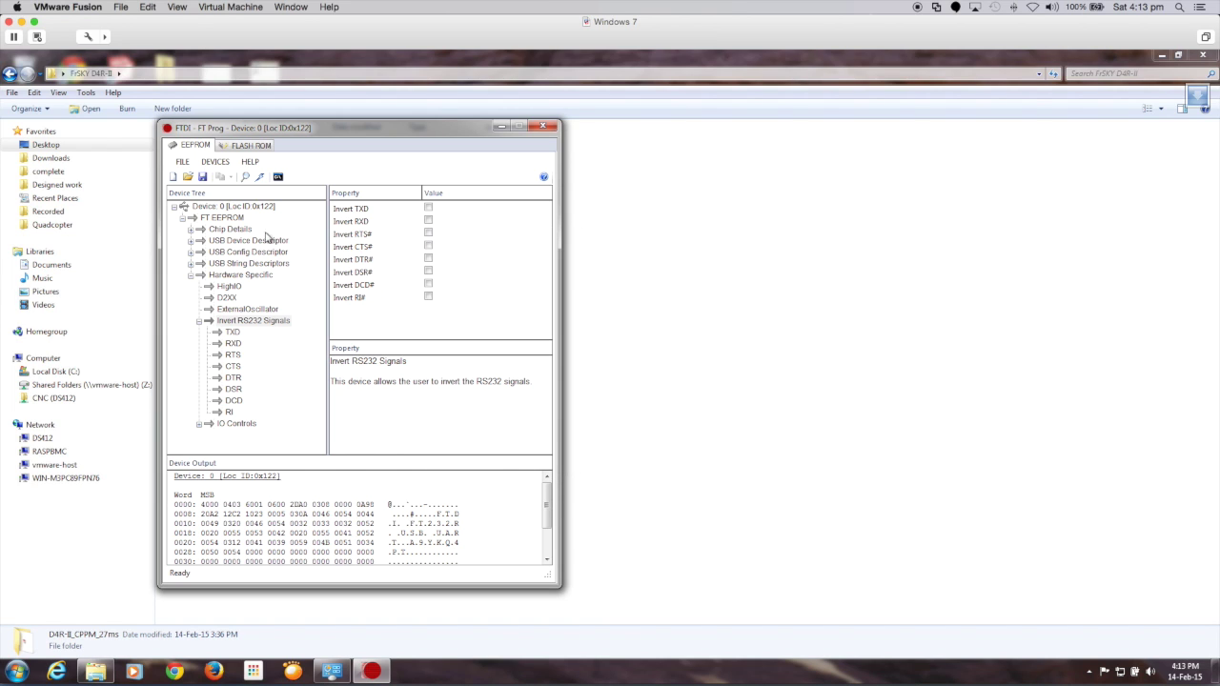
Step: Rescan the FTDI device and check the Invert RS232 Signals values under Hardware Specific
left_click(216, 163)
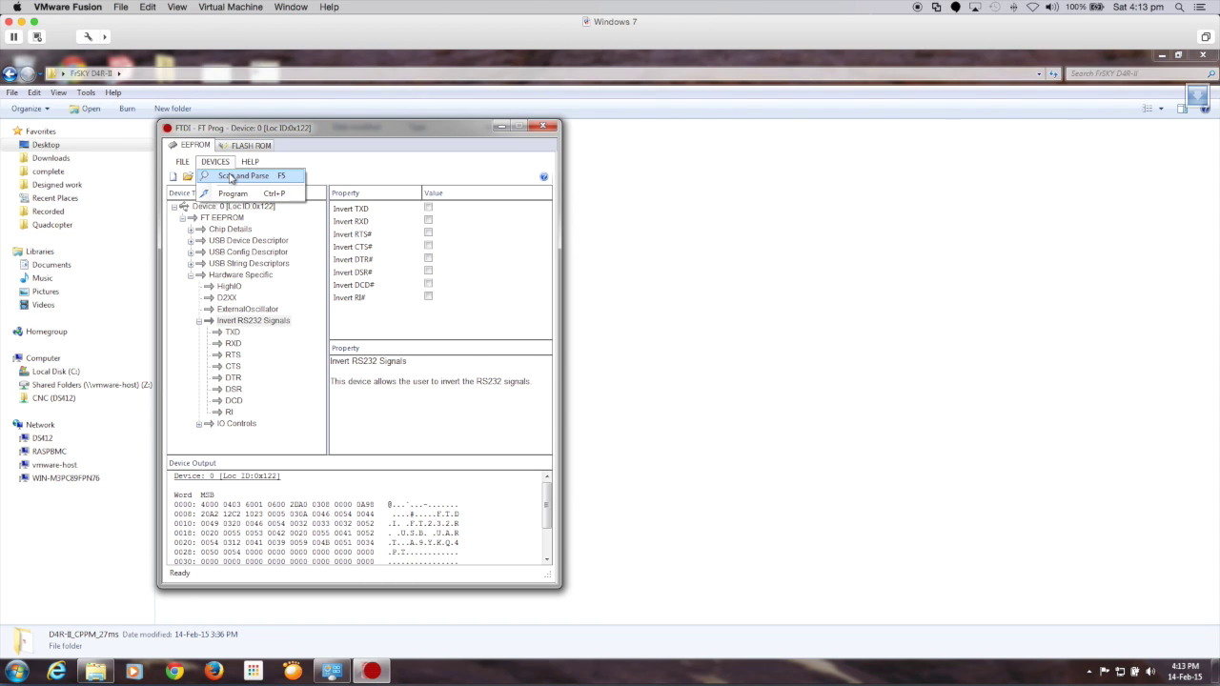
left_click(230, 177)
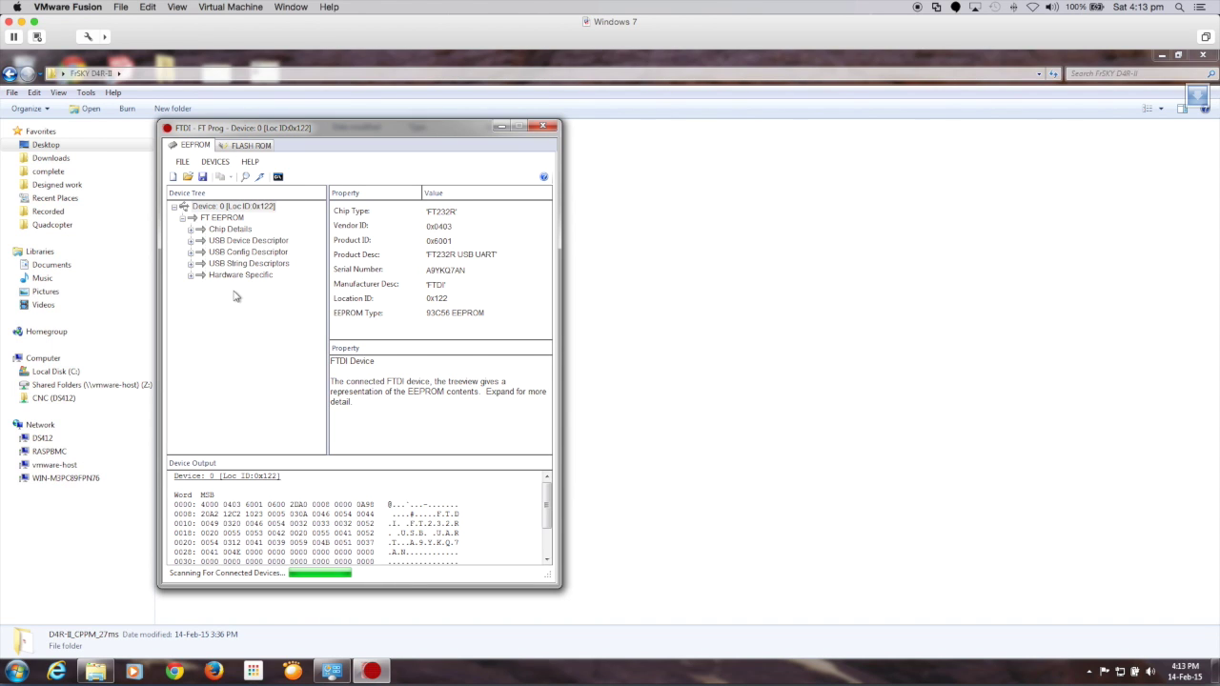
left_click(193, 276)
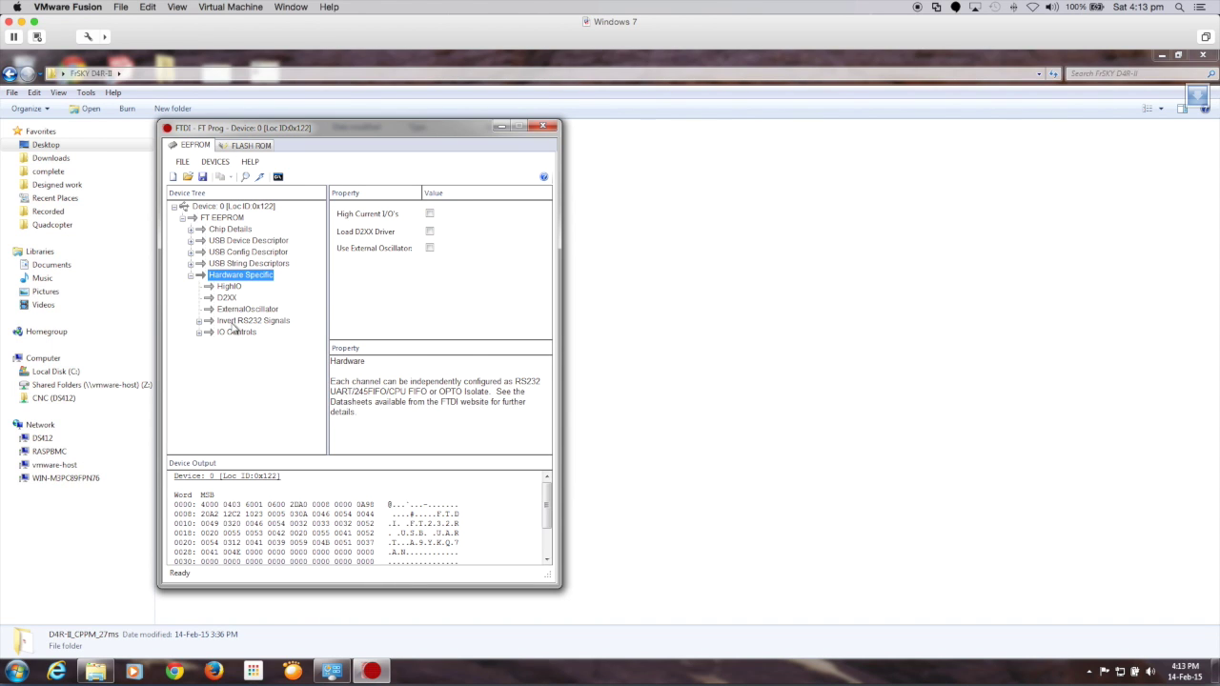
left_click(236, 322)
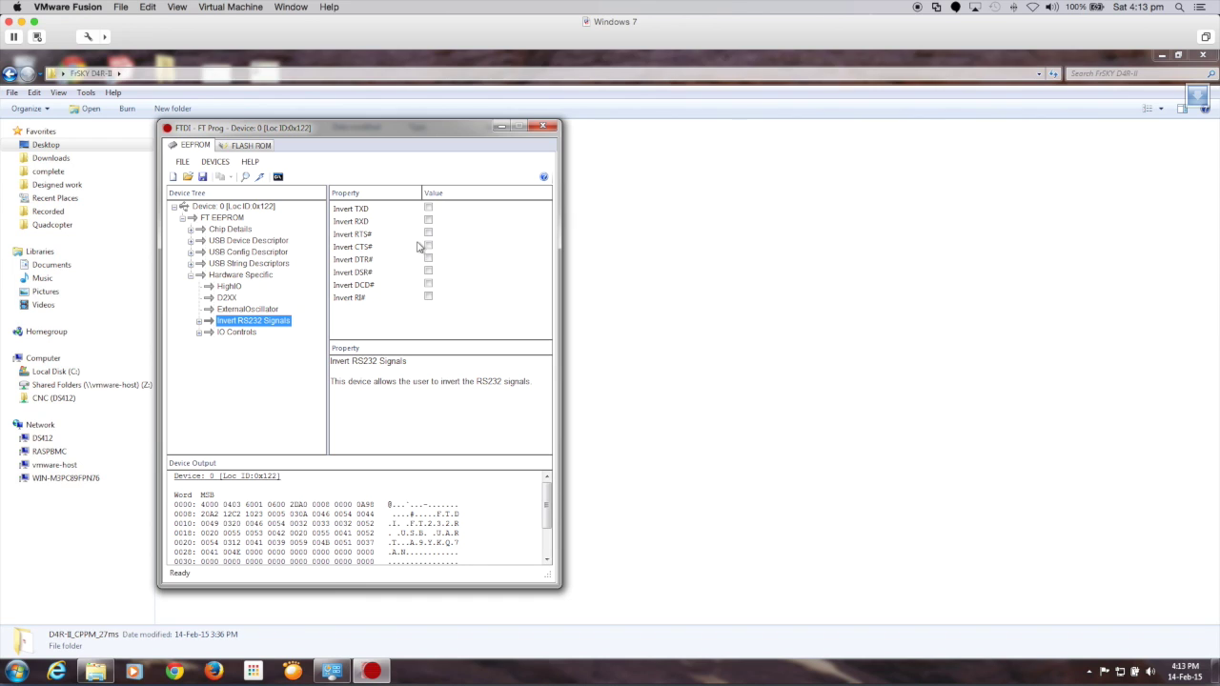